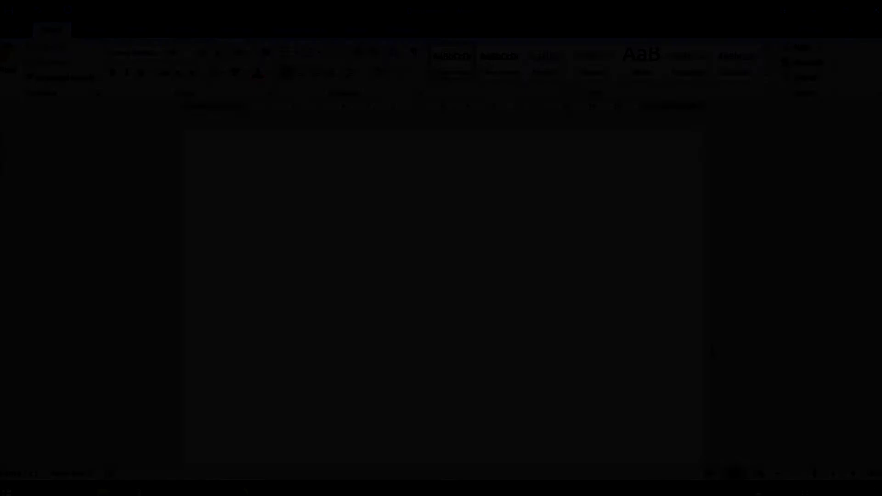
- Type the title 'ns Word - číslování stránek' in a blank document
{"action": "type", "text": "ns "}
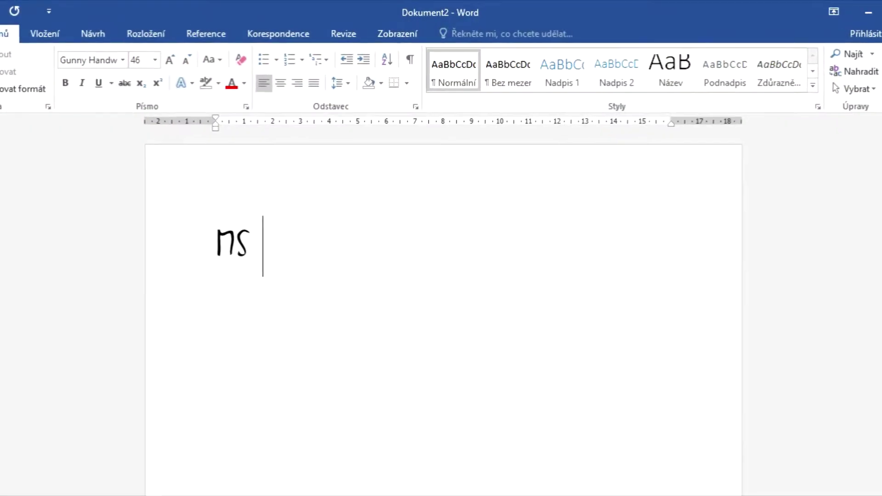
{"action": "type", "text": "Word -"}
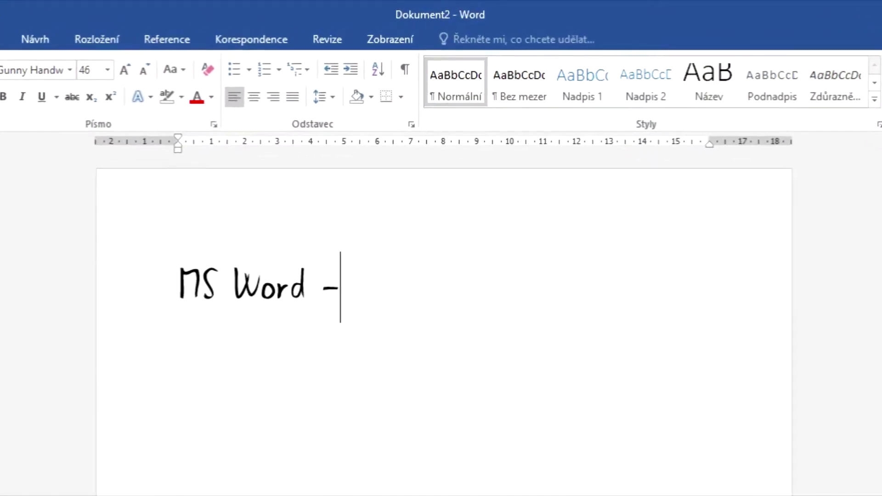
{"action": "type", "text": " číslování stránek"}
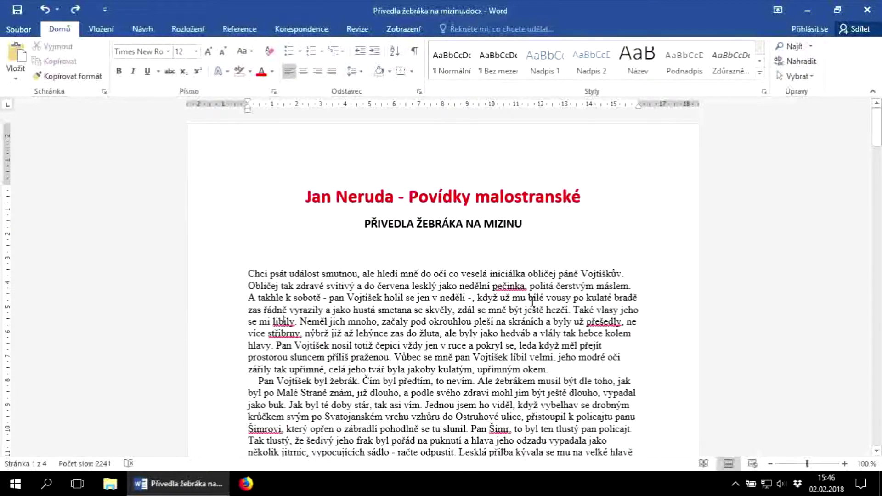
- Insert a centred plain page number in the footer via Vložení > Číslo stránky > Dolní okraj stránky
{"action": "scroll", "coordinate": [532, 302], "scroll_direction": "down", "scroll_amount": 10}
{"action": "scroll", "coordinate": [532, 302], "scroll_direction": "up", "scroll_amount": 10}
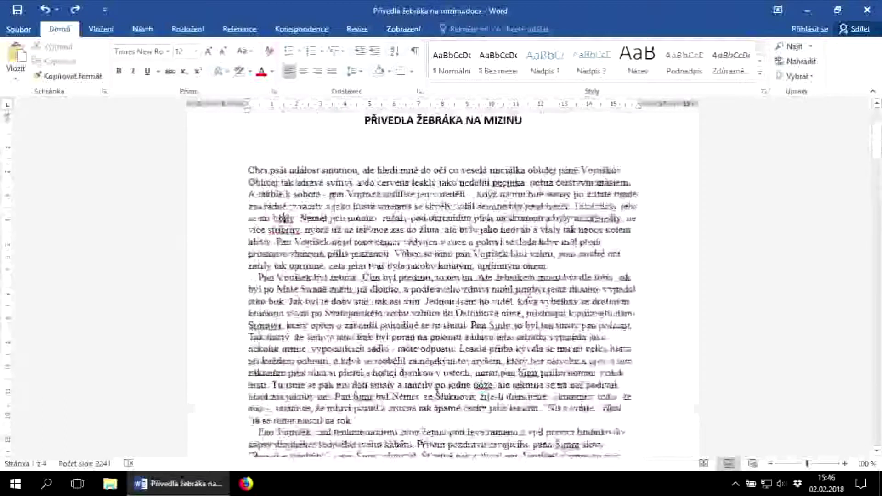
{"action": "left_click", "coordinate": [89, 32]}
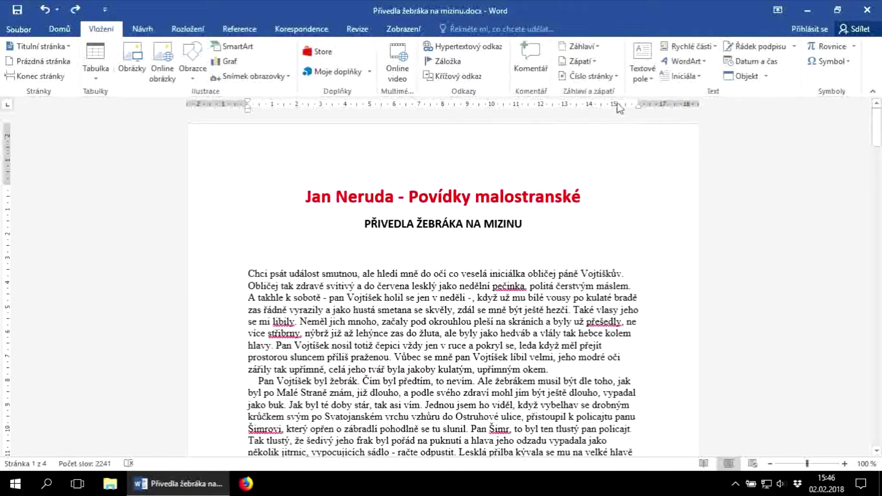
{"action": "left_click", "coordinate": [605, 80]}
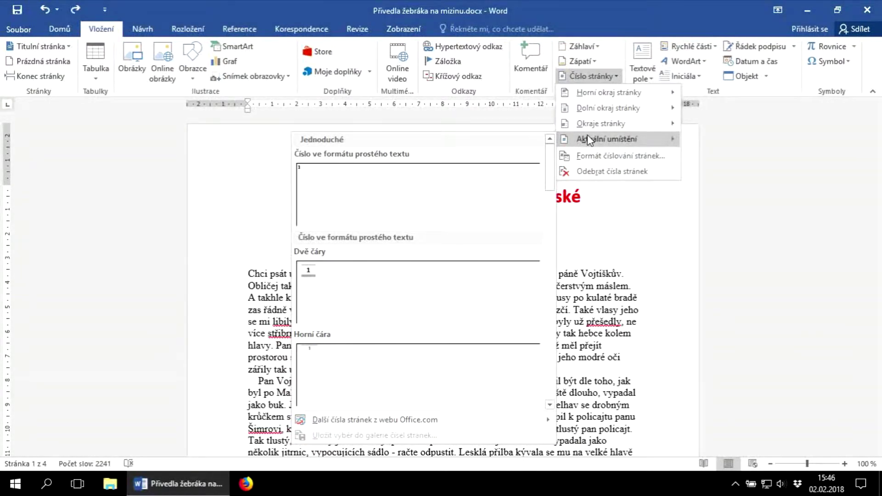
{"action": "mouse_move", "coordinate": [608, 108]}
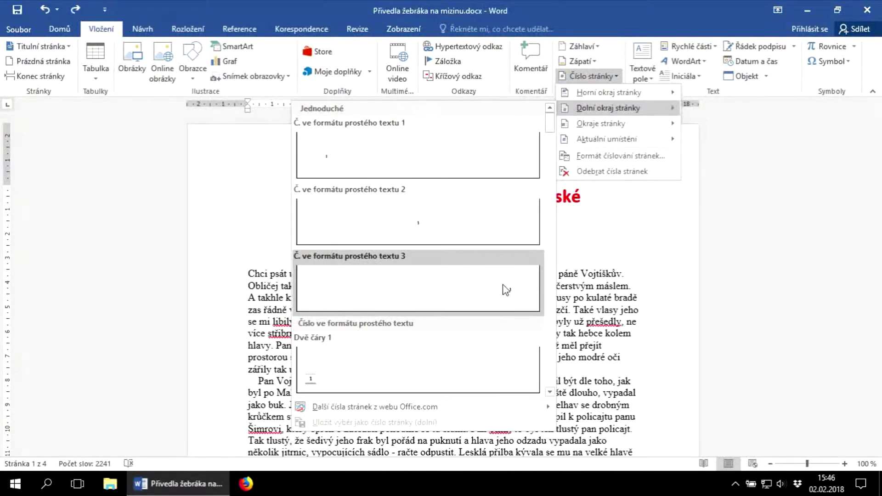
{"action": "left_click", "coordinate": [456, 226]}
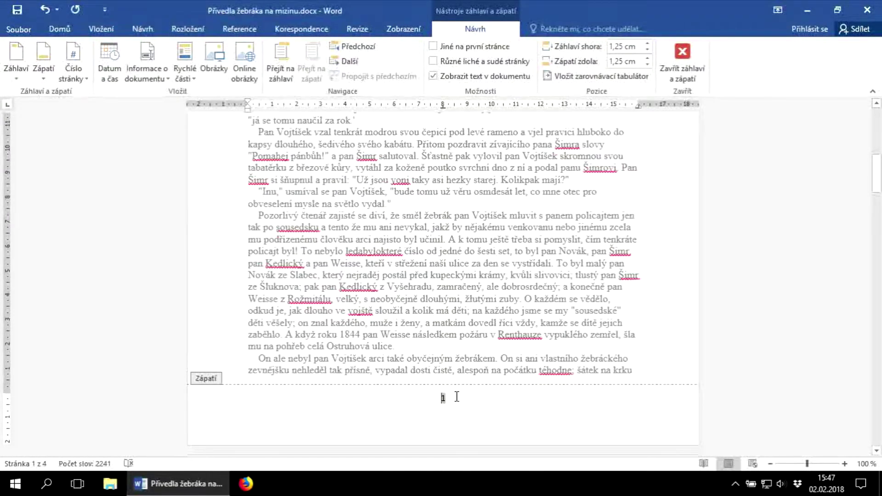
- Close footer editing and return to the story's body text
{"action": "scroll", "coordinate": [572, 399], "scroll_direction": "up", "scroll_amount": 5}
{"action": "scroll", "coordinate": [565, 382], "scroll_direction": "up", "scroll_amount": 4}
{"action": "scroll", "coordinate": [561, 370], "scroll_direction": "up", "scroll_amount": 1}
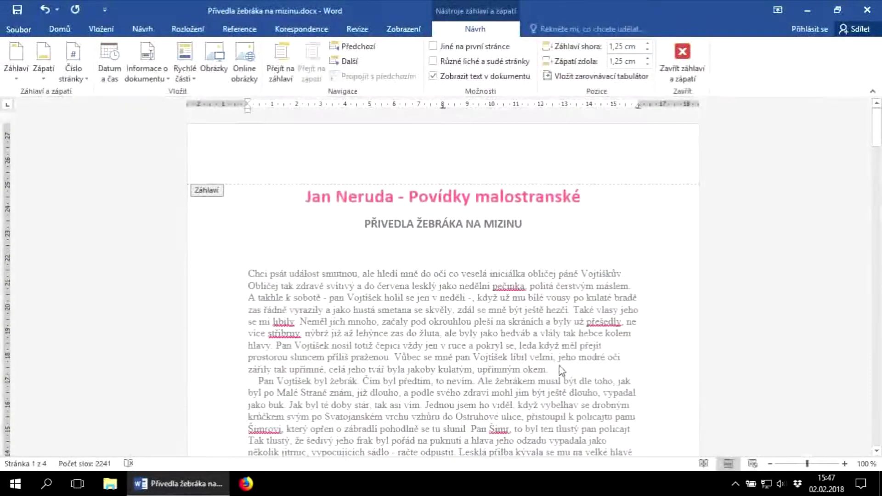
{"action": "double_click", "coordinate": [522, 350]}
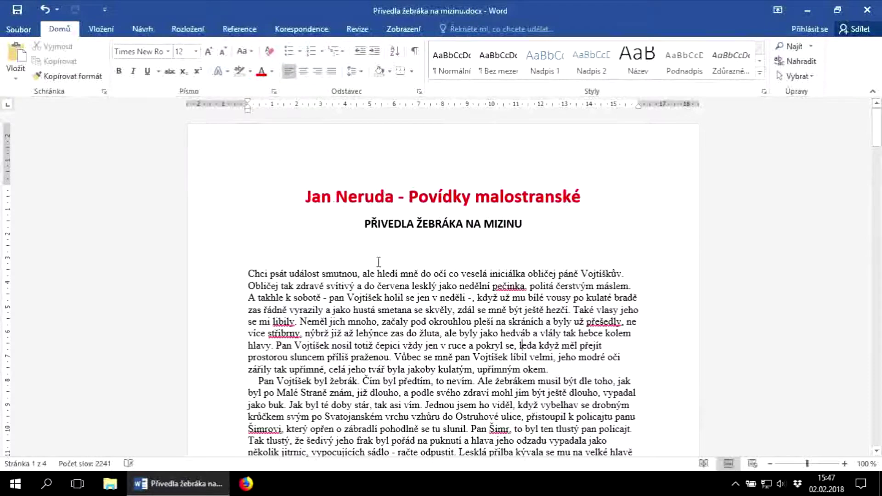
- Scroll through the four pages to check each footer's centred page number
{"action": "scroll", "coordinate": [395, 275], "scroll_direction": "down", "scroll_amount": 5}
{"action": "scroll", "coordinate": [414, 285], "scroll_direction": "down", "scroll_amount": 5}
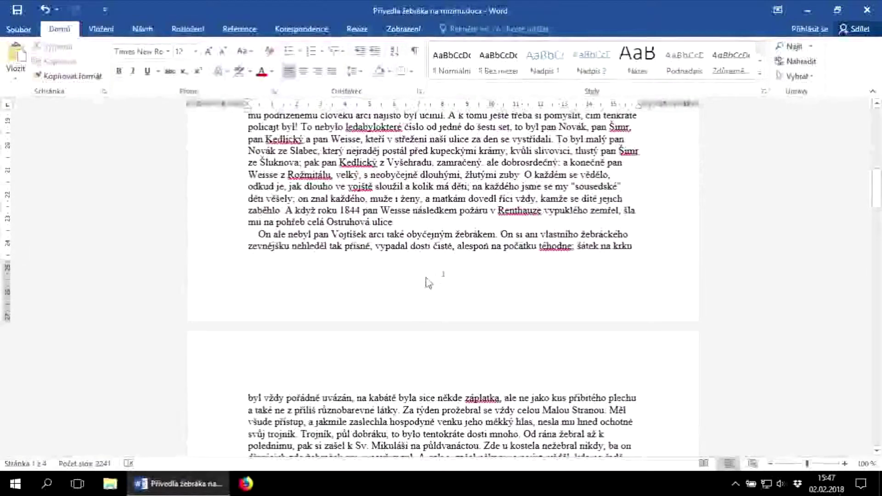
{"action": "scroll", "coordinate": [437, 294], "scroll_direction": "down", "scroll_amount": 8}
{"action": "scroll", "coordinate": [439, 294], "scroll_direction": "down", "scroll_amount": 4}
{"action": "scroll", "coordinate": [450, 312], "scroll_direction": "down", "scroll_amount": 5}
{"action": "scroll", "coordinate": [450, 312], "scroll_direction": "down", "scroll_amount": 3}
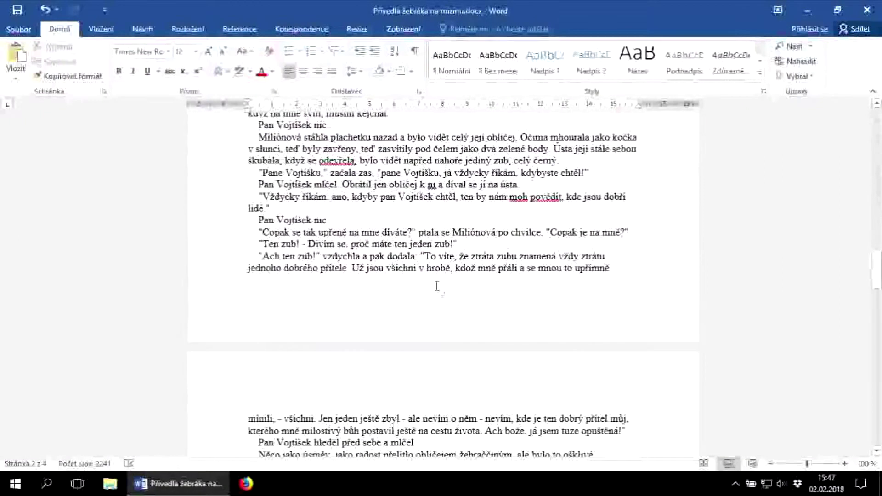
{"action": "scroll", "coordinate": [450, 308], "scroll_direction": "up", "scroll_amount": 8}
{"action": "scroll", "coordinate": [450, 308], "scroll_direction": "up", "scroll_amount": 8}
{"action": "scroll", "coordinate": [450, 306], "scroll_direction": "up", "scroll_amount": 8}
{"action": "scroll", "coordinate": [450, 303], "scroll_direction": "up", "scroll_amount": 6}
{"action": "scroll", "coordinate": [450, 303], "scroll_direction": "up", "scroll_amount": 3}
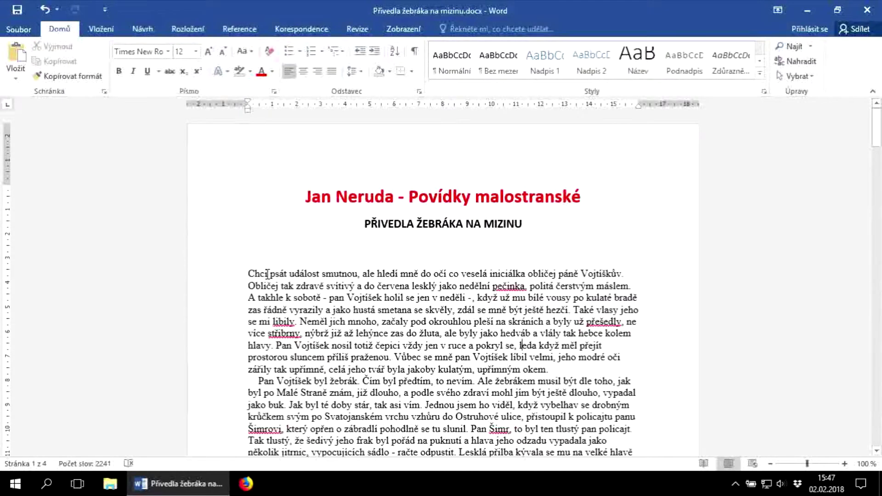
- Open Formát číslování stránek and keep the 1, 2, 3, … numbering style
{"action": "left_click", "coordinate": [102, 29]}
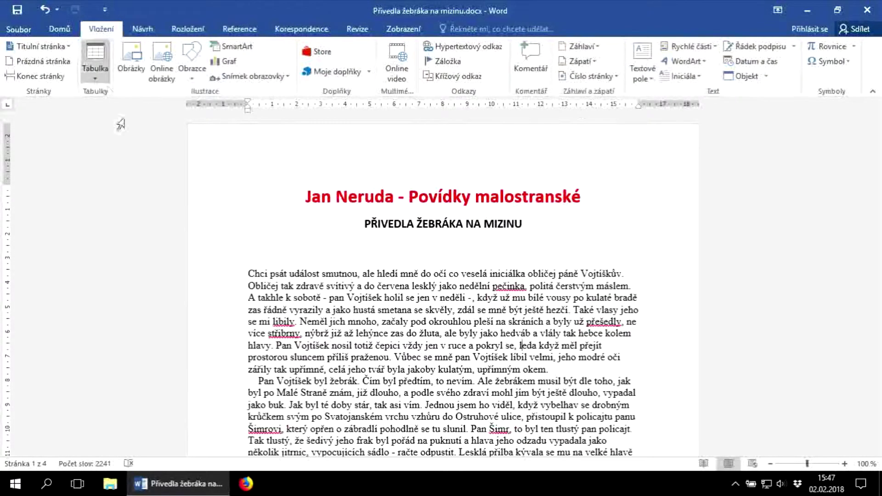
{"action": "left_click", "coordinate": [606, 82]}
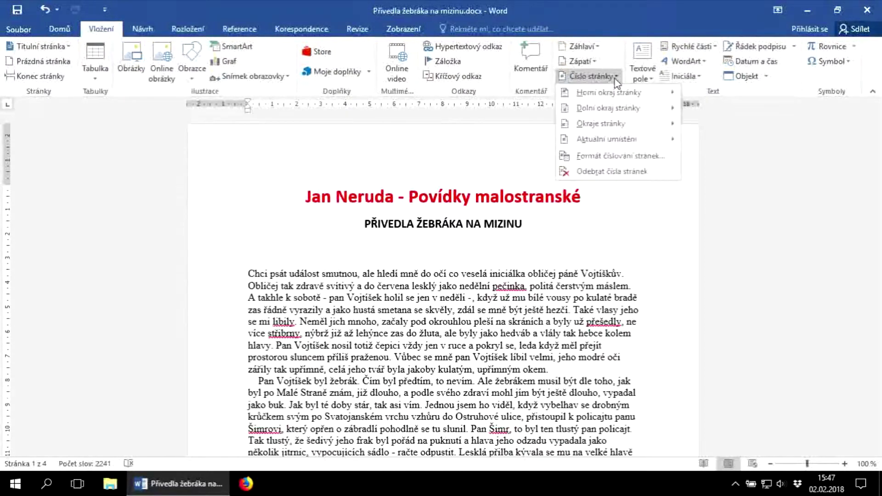
{"action": "left_click", "coordinate": [597, 156]}
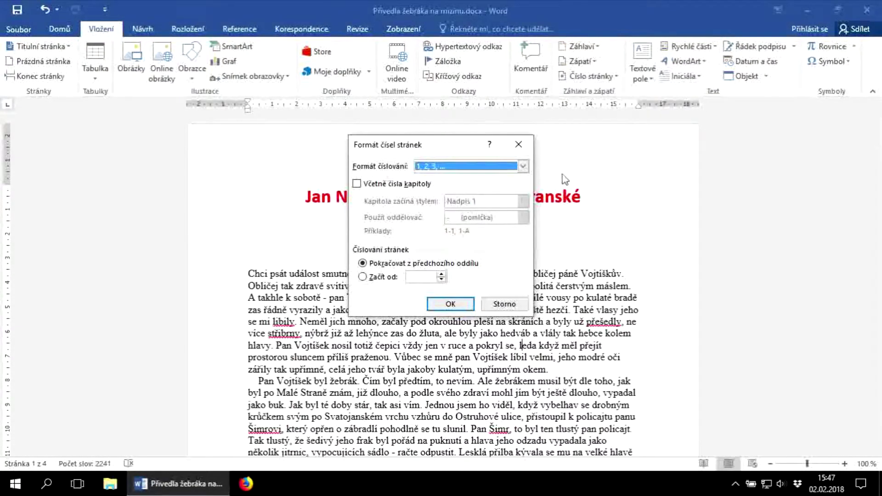
{"action": "left_click", "coordinate": [435, 168]}
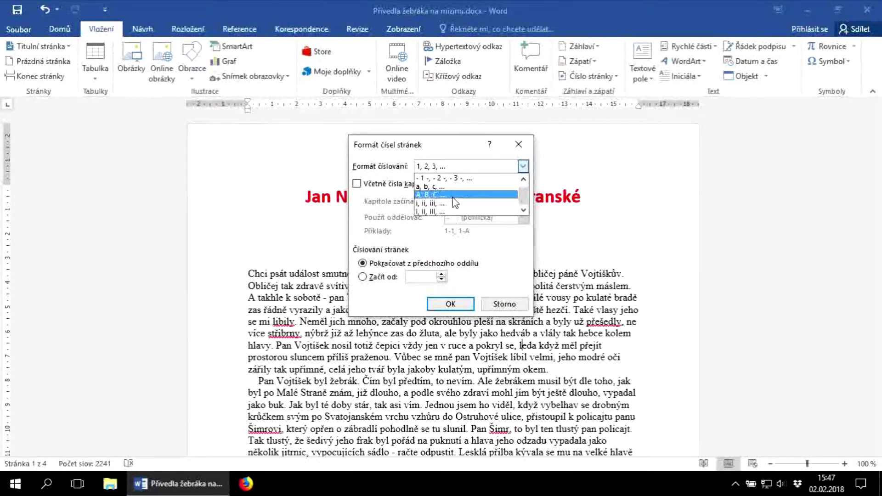
{"action": "left_click", "coordinate": [435, 179]}
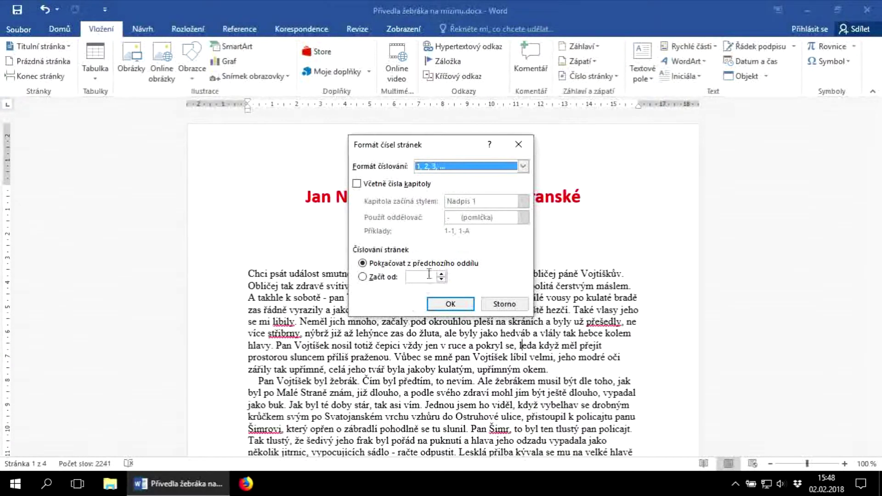
- Set page numbering to start from a chosen value (Začít od) and apply it
{"action": "left_click", "coordinate": [363, 277]}
{"action": "left_click", "coordinate": [418, 281]}
{"action": "type", "text": "3"}
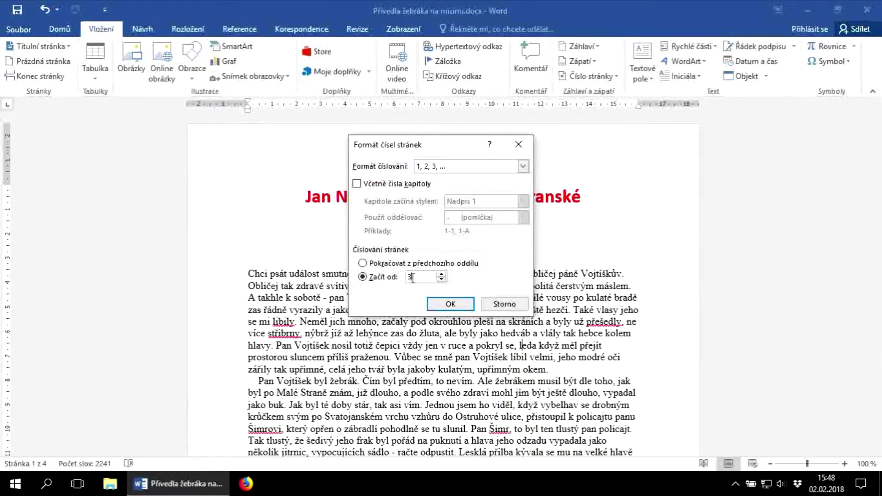
{"action": "left_click", "coordinate": [439, 304]}
{"action": "scroll", "coordinate": [453, 285], "scroll_direction": "down", "scroll_amount": 10}
{"action": "scroll", "coordinate": [453, 285], "scroll_direction": "down", "scroll_amount": 10}
{"action": "scroll", "coordinate": [453, 285], "scroll_direction": "down", "scroll_amount": 3}
- Scroll through the story to check the renumbered footers, then return to the first page
{"action": "scroll", "coordinate": [453, 285], "scroll_direction": "up", "scroll_amount": 5}
{"action": "scroll", "coordinate": [453, 285], "scroll_direction": "up", "scroll_amount": 10}
{"action": "scroll", "coordinate": [453, 286], "scroll_direction": "down", "scroll_amount": 5}
{"action": "scroll", "coordinate": [452, 286], "scroll_direction": "down", "scroll_amount": 5}
{"action": "scroll", "coordinate": [414, 354], "scroll_direction": "down", "scroll_amount": 5}
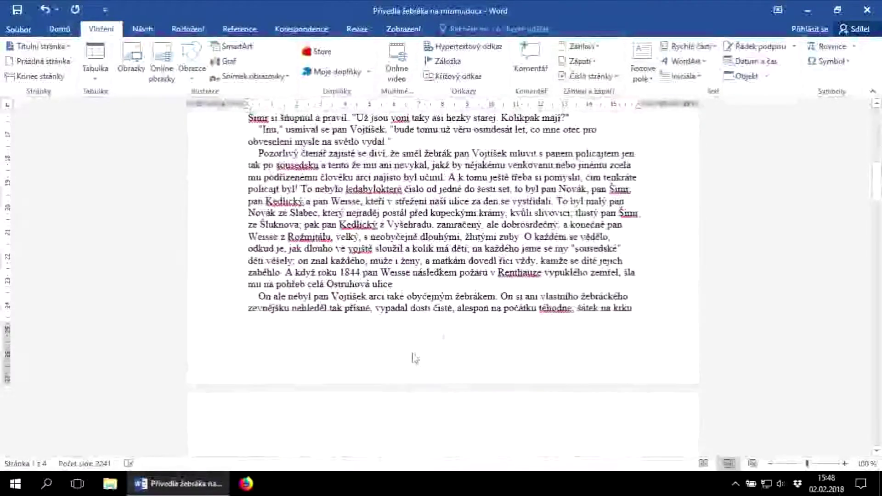
{"action": "scroll", "coordinate": [445, 341], "scroll_direction": "down", "scroll_amount": 2}
{"action": "scroll", "coordinate": [445, 341], "scroll_direction": "down", "scroll_amount": 5}
{"action": "scroll", "coordinate": [441, 338], "scroll_direction": "down", "scroll_amount": 5}
{"action": "scroll", "coordinate": [438, 335], "scroll_direction": "down", "scroll_amount": 5}
{"action": "scroll", "coordinate": [439, 322], "scroll_direction": "down", "scroll_amount": 3}
{"action": "scroll", "coordinate": [439, 256], "scroll_direction": "down", "scroll_amount": 3}
{"action": "scroll", "coordinate": [439, 256], "scroll_direction": "down", "scroll_amount": 10}
{"action": "scroll", "coordinate": [439, 267], "scroll_direction": "down", "scroll_amount": 2}
{"action": "scroll", "coordinate": [440, 285], "scroll_direction": "up", "scroll_amount": 1}
{"action": "scroll", "coordinate": [441, 304], "scroll_direction": "up", "scroll_amount": 5}
{"action": "scroll", "coordinate": [440, 307], "scroll_direction": "up", "scroll_amount": 8}
{"action": "scroll", "coordinate": [440, 303], "scroll_direction": "up", "scroll_amount": 8}
{"action": "scroll", "coordinate": [440, 299], "scroll_direction": "up", "scroll_amount": 8}
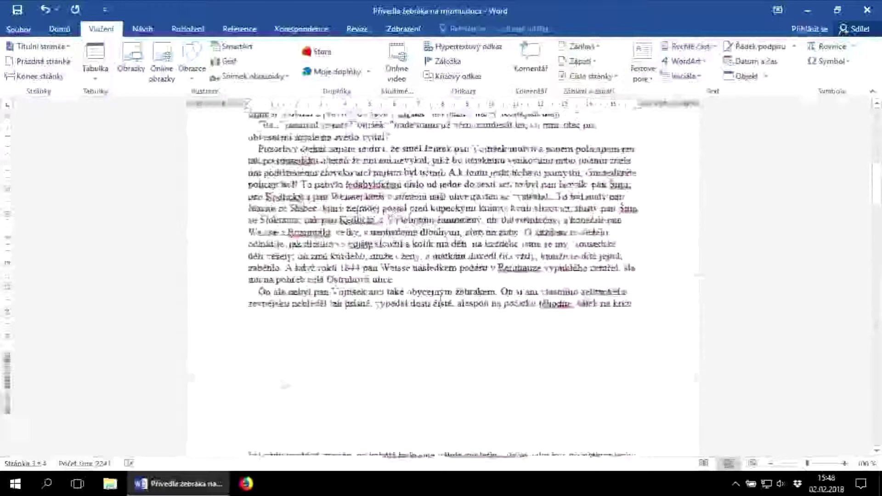
{"action": "scroll", "coordinate": [440, 294], "scroll_direction": "up", "scroll_amount": 8}
{"action": "scroll", "coordinate": [440, 292], "scroll_direction": "up", "scroll_amount": 2}
{"action": "left_click", "coordinate": [527, 225]}
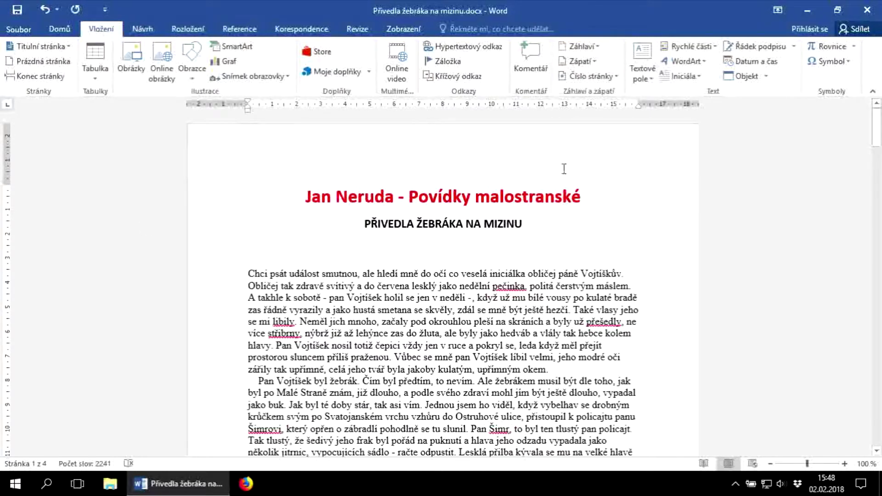
- Remove page numbers from the whole story with Odebrat čísla stránek and confirm the footers are empty
{"action": "left_click", "coordinate": [613, 77]}
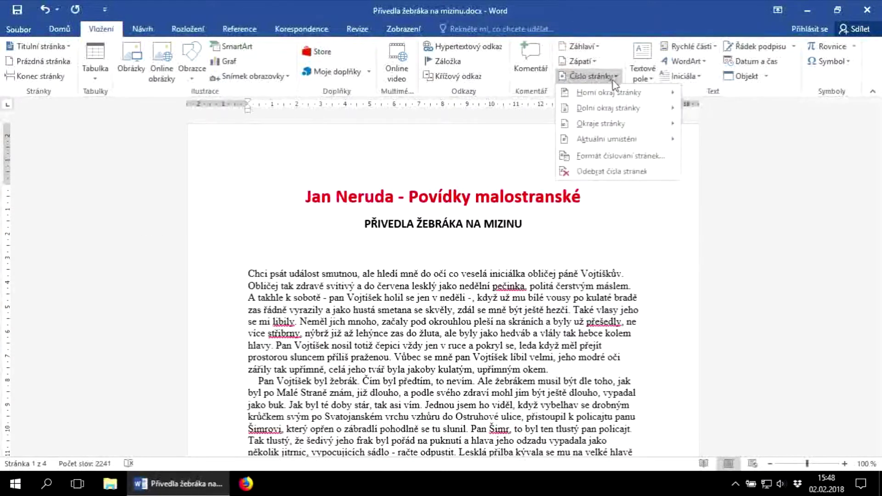
{"action": "left_click", "coordinate": [602, 174]}
{"action": "scroll", "coordinate": [453, 221], "scroll_direction": "down", "scroll_amount": 10}
{"action": "scroll", "coordinate": [453, 276], "scroll_direction": "down", "scroll_amount": 5}
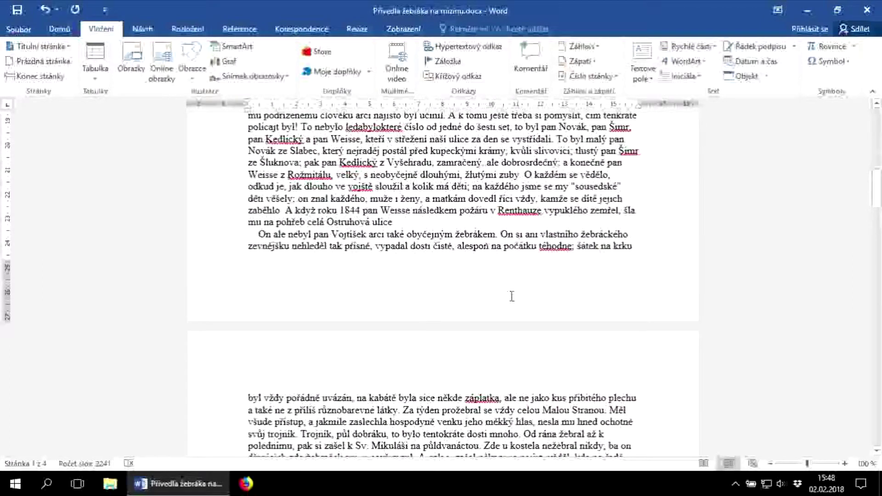
{"action": "scroll", "coordinate": [533, 302], "scroll_direction": "up", "scroll_amount": 15}
{"action": "double_click", "coordinate": [498, 310]}
{"action": "left_click", "coordinate": [313, 328]}
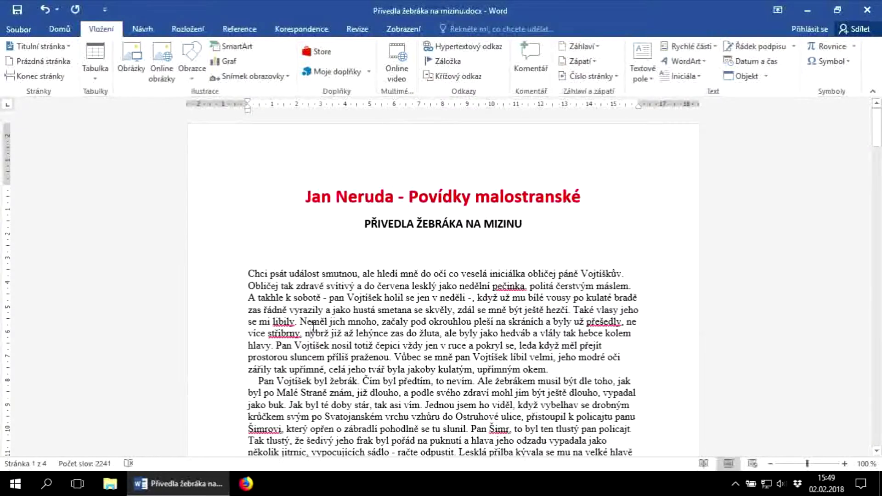